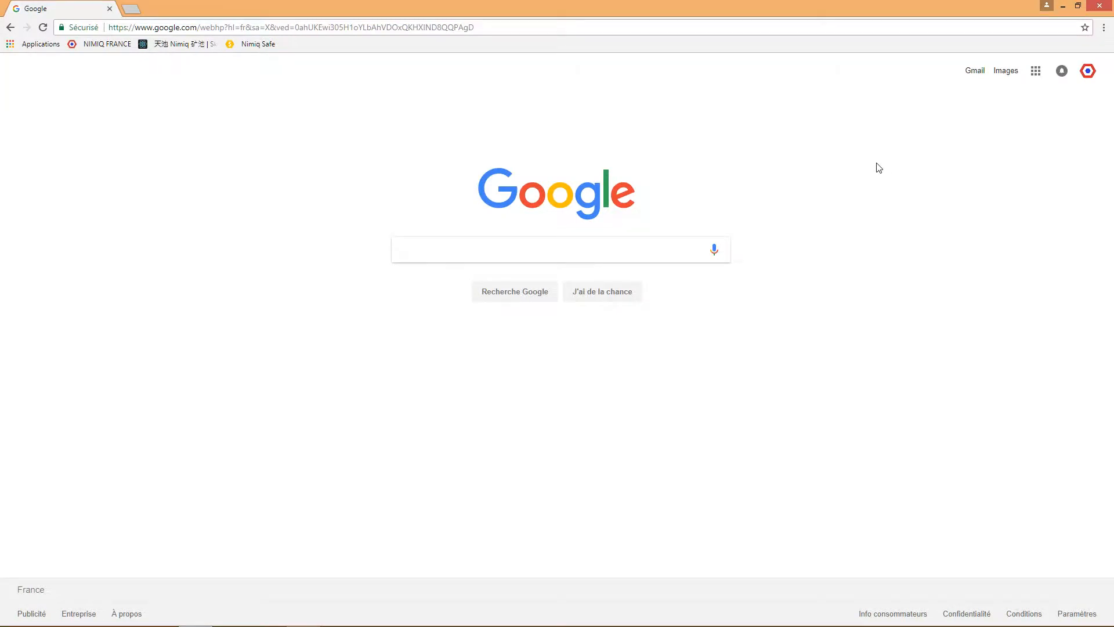
- Go to nimiq.skypool.org from the address bar suggestion and scroll down to the footer
left_click(445, 27)
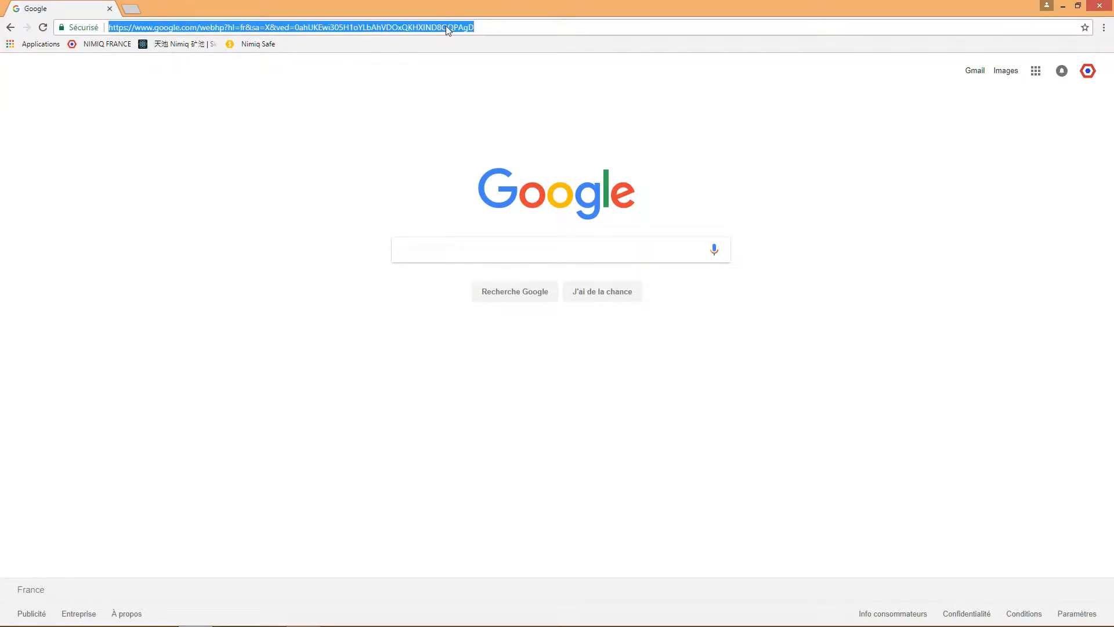
type("nimiq.com")
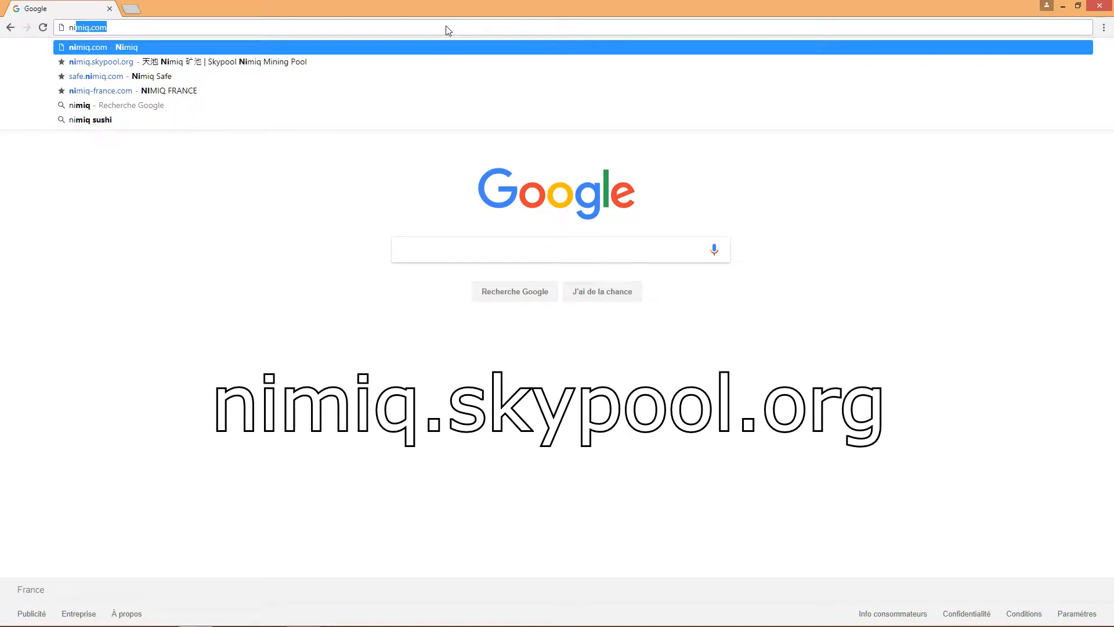
left_click(401, 62)
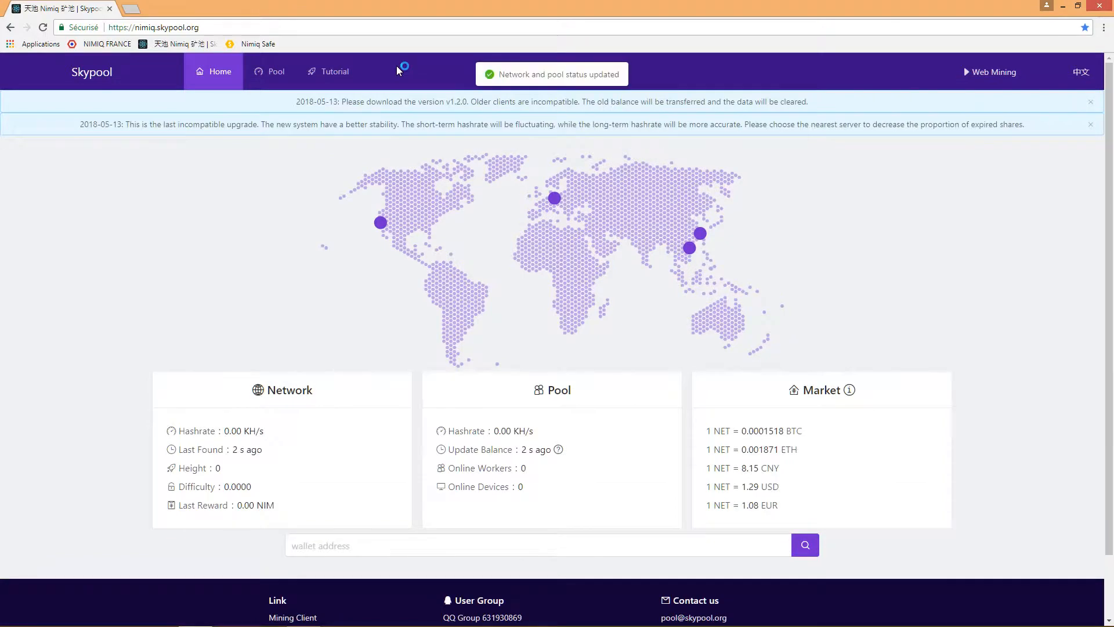
scroll(372, 497, "down", 2)
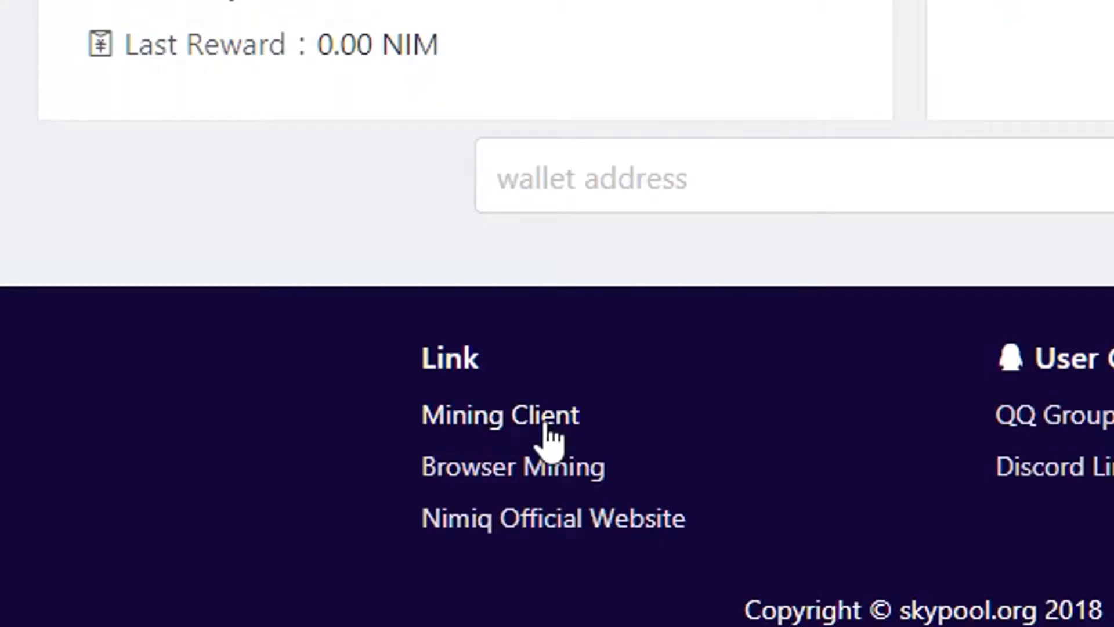
- Open the Mining Client page, review the v1.2.0 win-x64 zip asset, then minimize Chrome
left_click(546, 428)
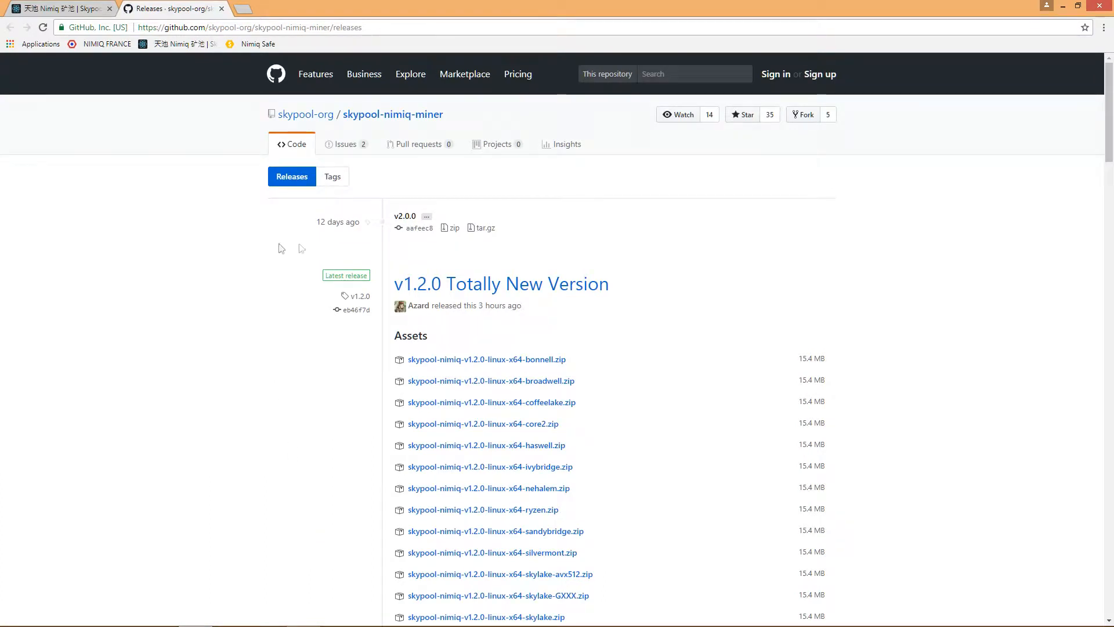
scroll(501, 241, "down", 7)
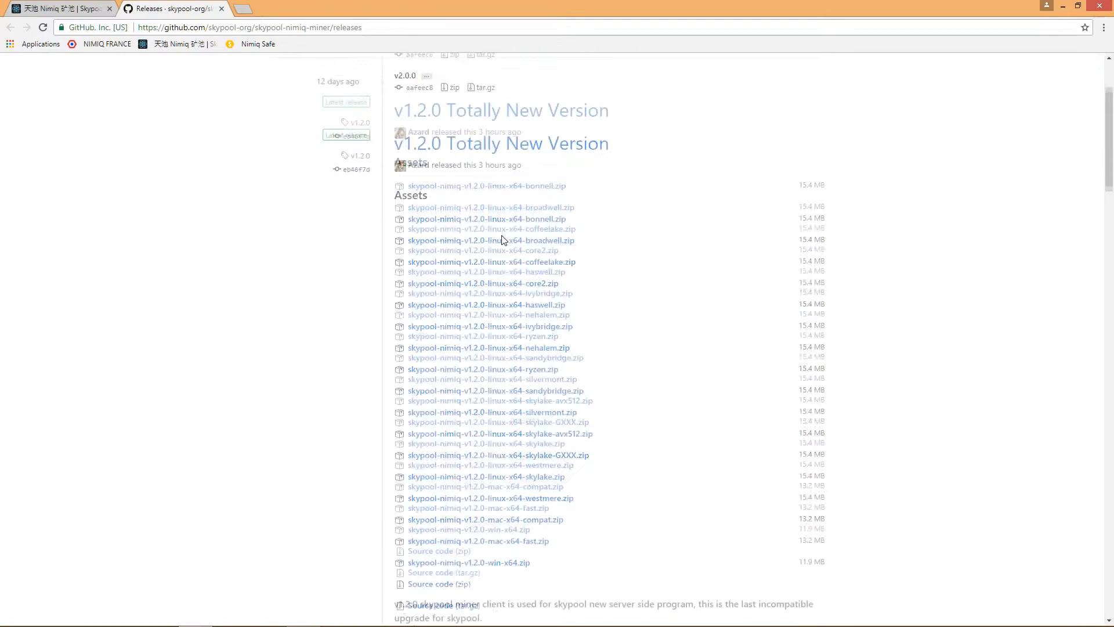
scroll(495, 388, "up", 4)
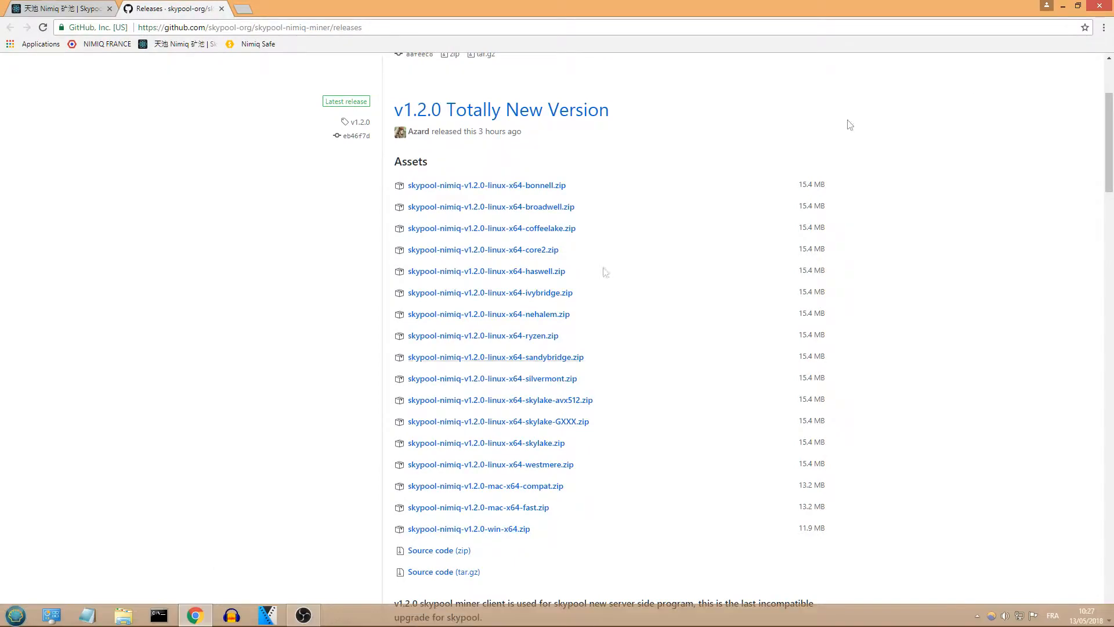
left_click(1063, 7)
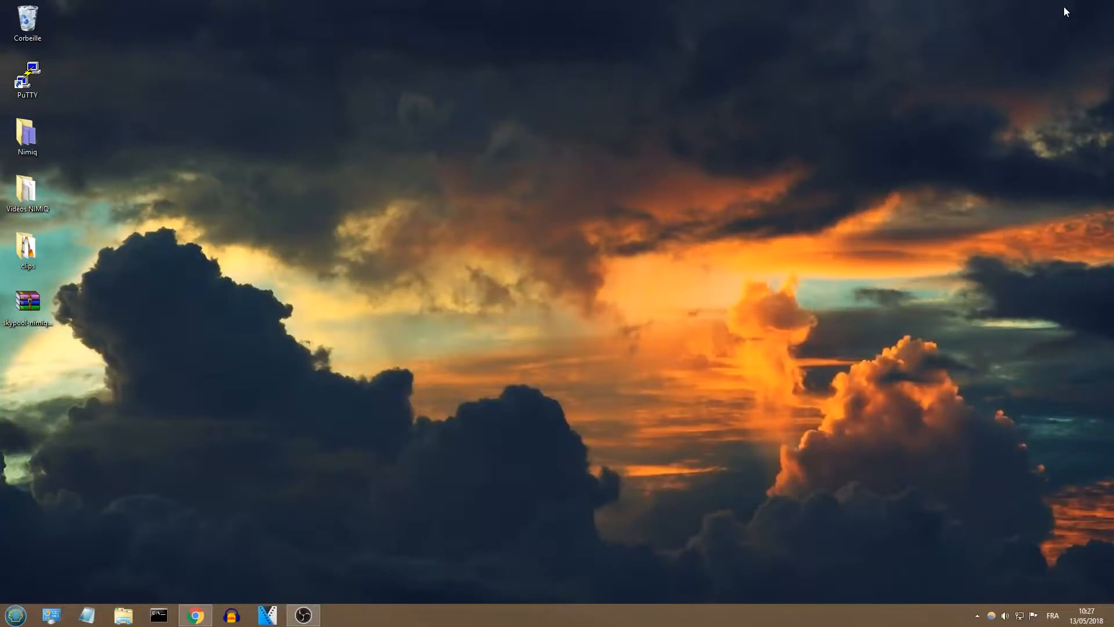
- Extract the miner archive here, move the folder mid-desktop and open skypool-nimiq-v1.2.0-win-x64
right_click(9, 309)
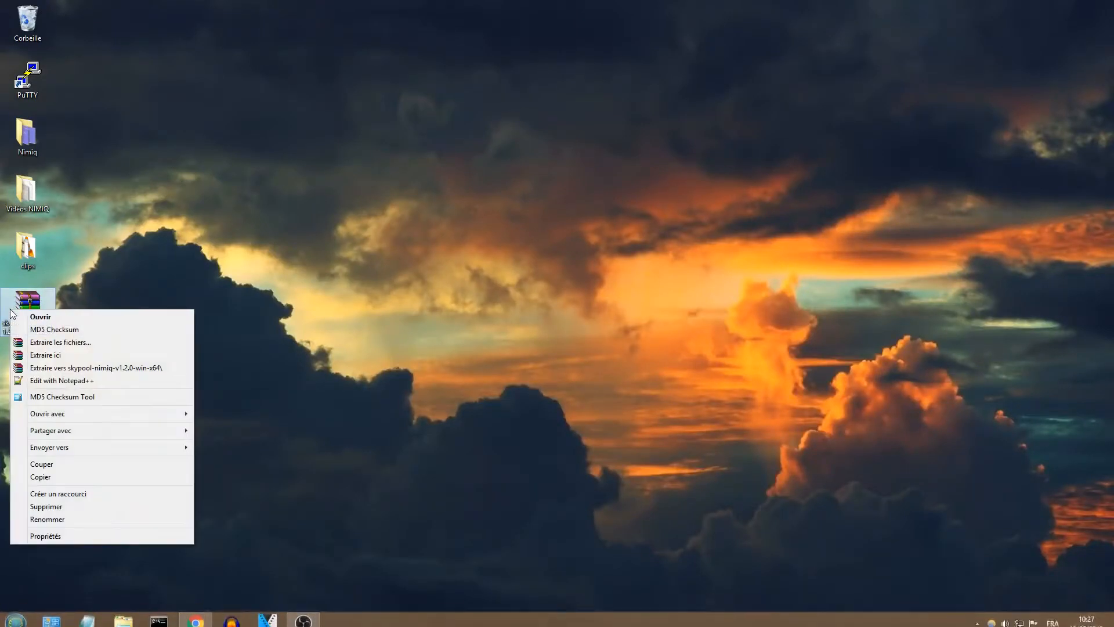
left_click(57, 354)
left_click_drag(51, 351, 608, 241)
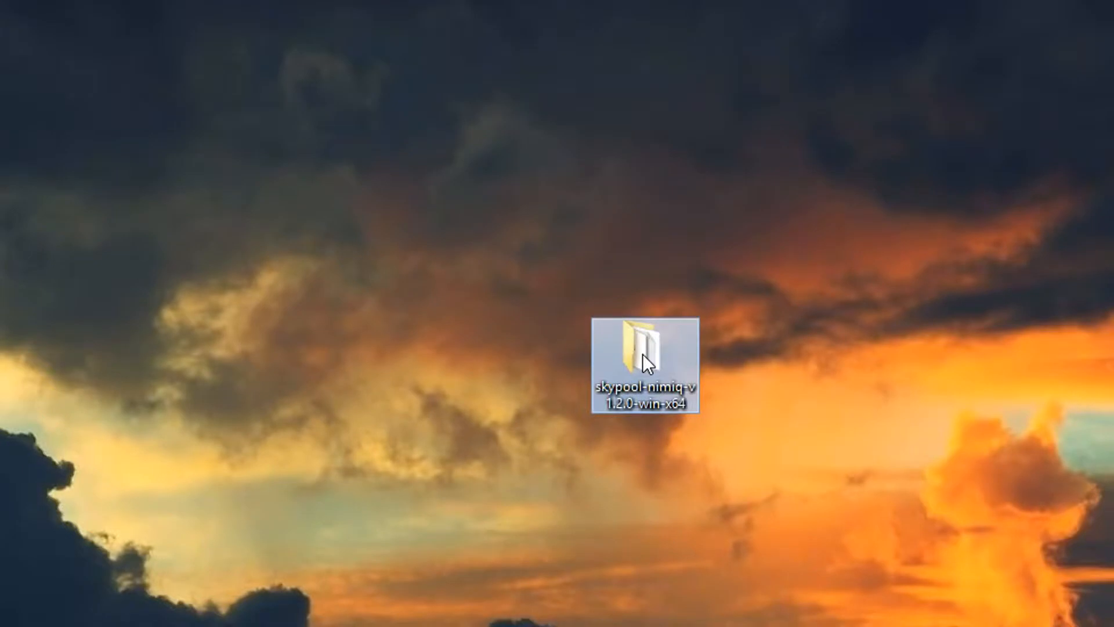
double_click(583, 251)
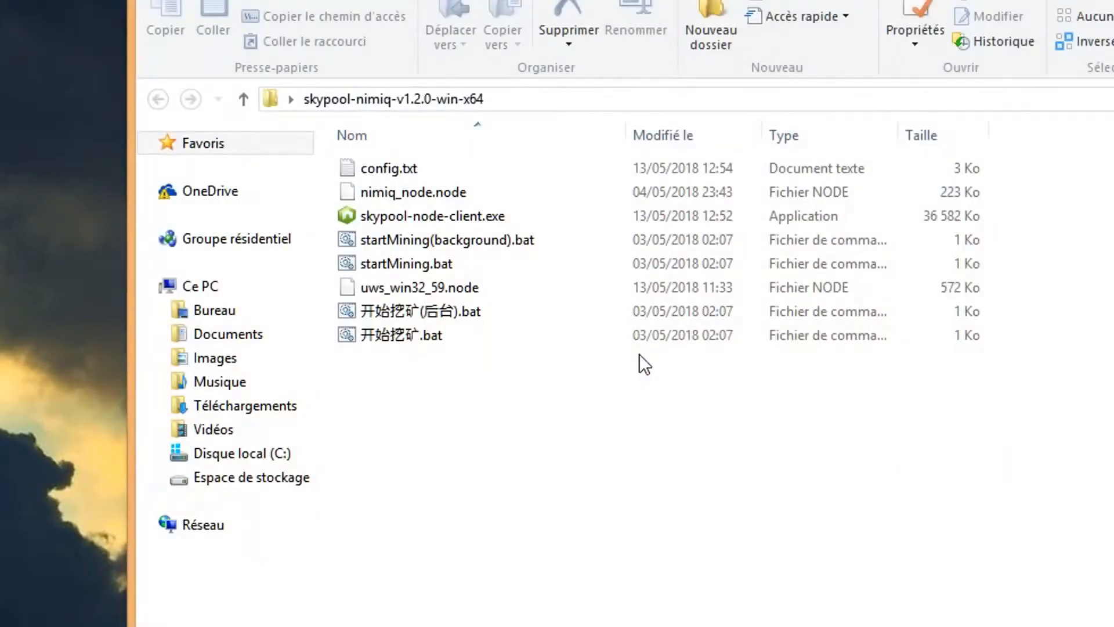
- Open config.txt and delete the existing wallet address value
double_click(483, 176)
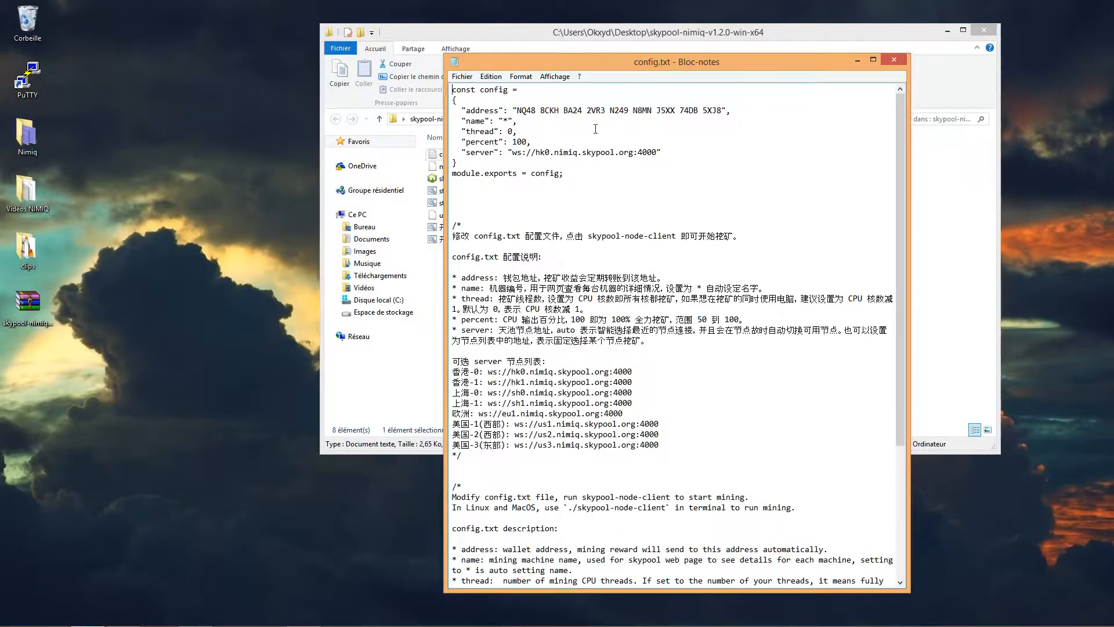
scroll(580, 128, "down", 5)
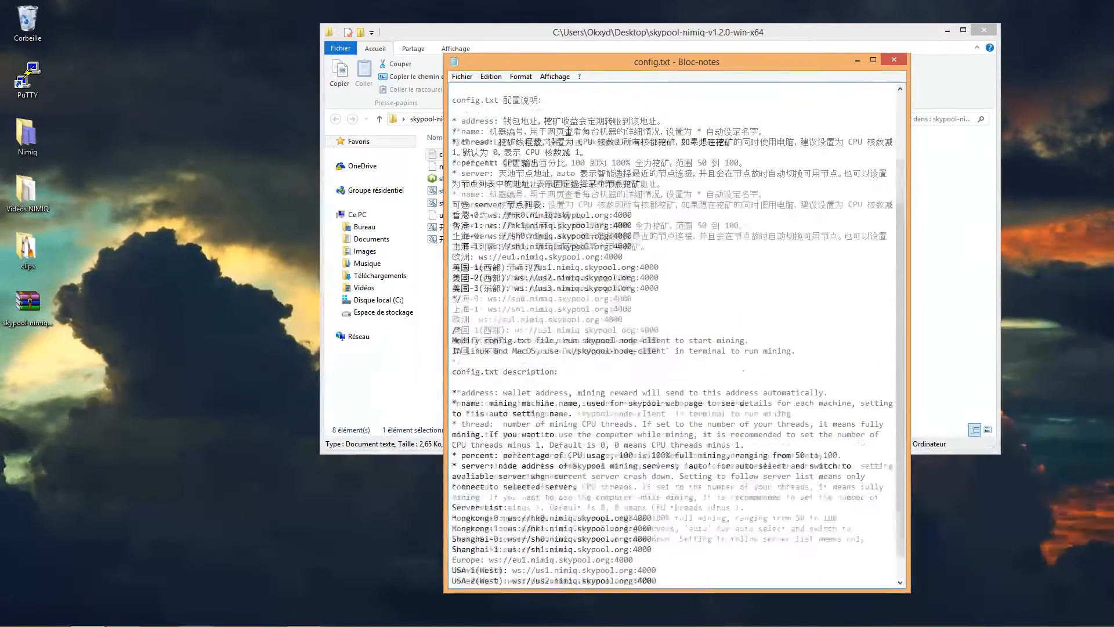
scroll(571, 131, "up", 5)
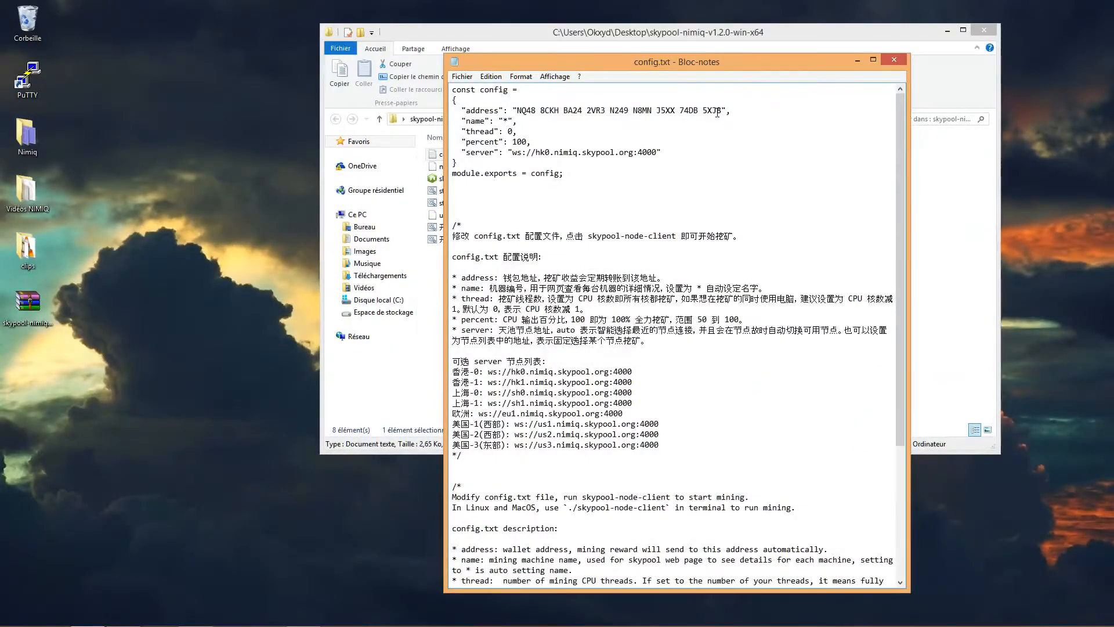
left_click_drag(721, 112, 518, 112)
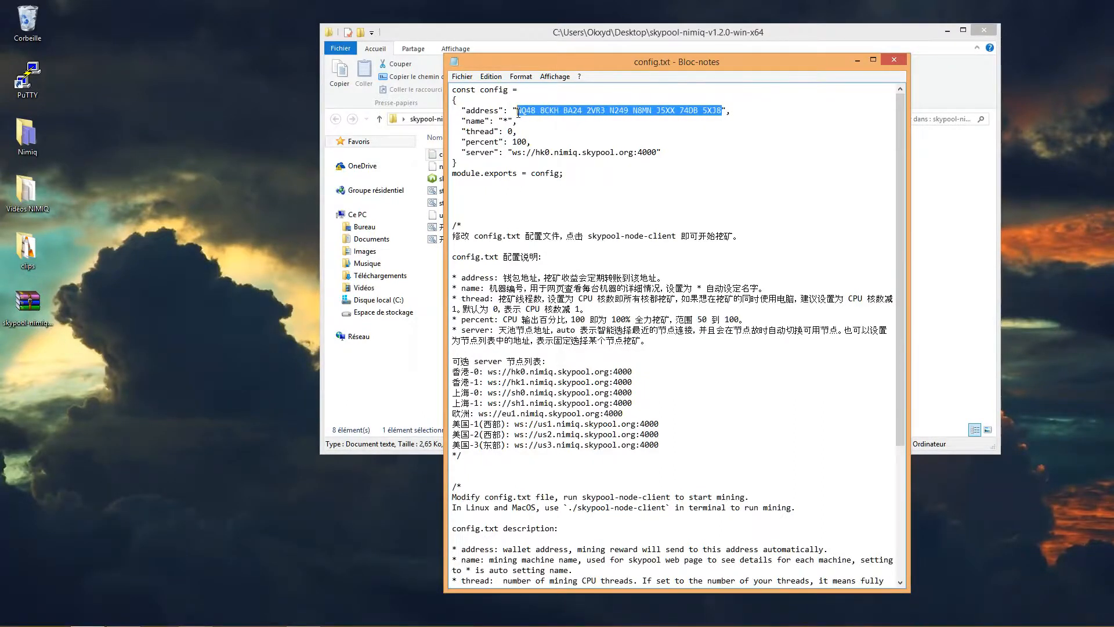
key("BackSpace")
- Copy your wallet address from Nimiq Safe and paste it into config.txt's address field
left_click(301, 615)
left_click(243, 8)
left_click(255, 45)
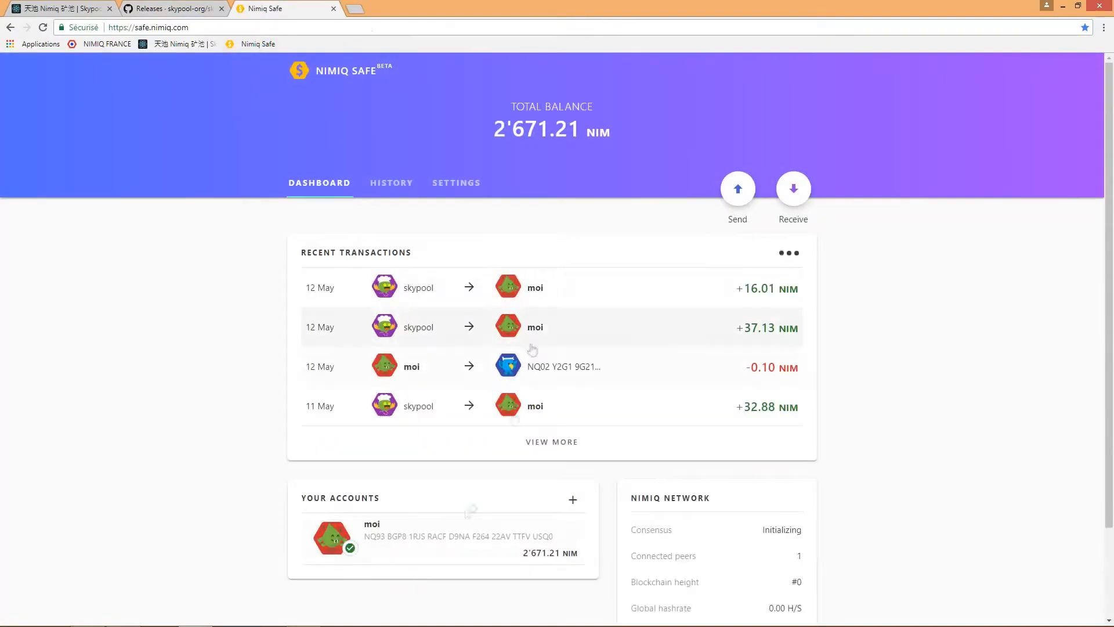
left_click(450, 535)
left_click(552, 370)
left_click(149, 380)
left_click(1063, 7)
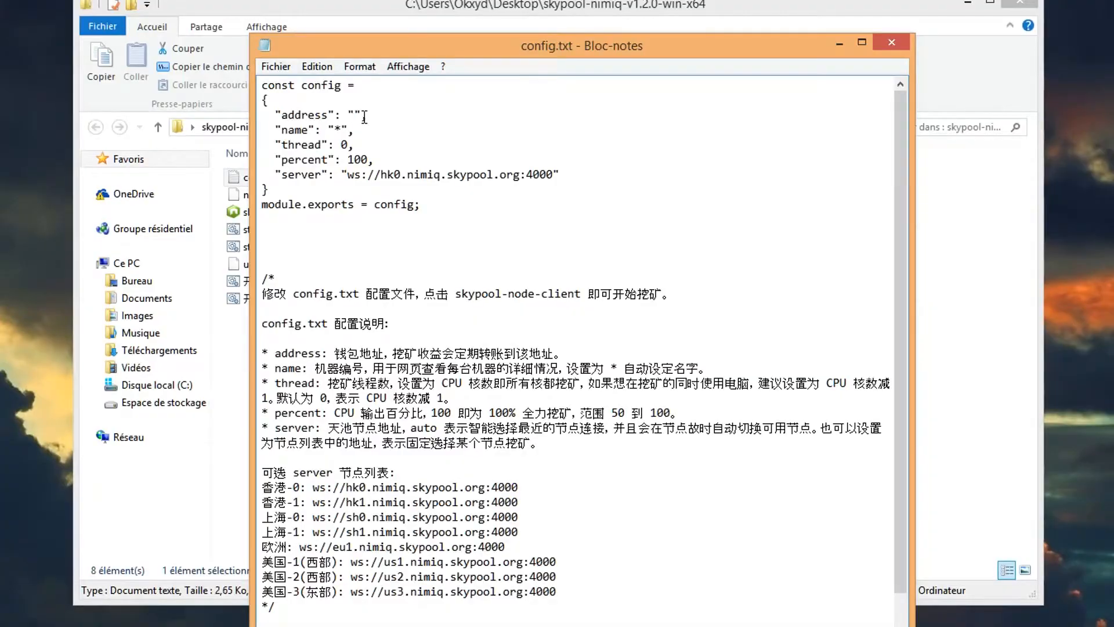
type("NQ93 BGP8 1RJS RACF D9NA F264 22AV TTFV USQ0")
- Replace the * machine name with nimiqfrance
left_click(342, 130)
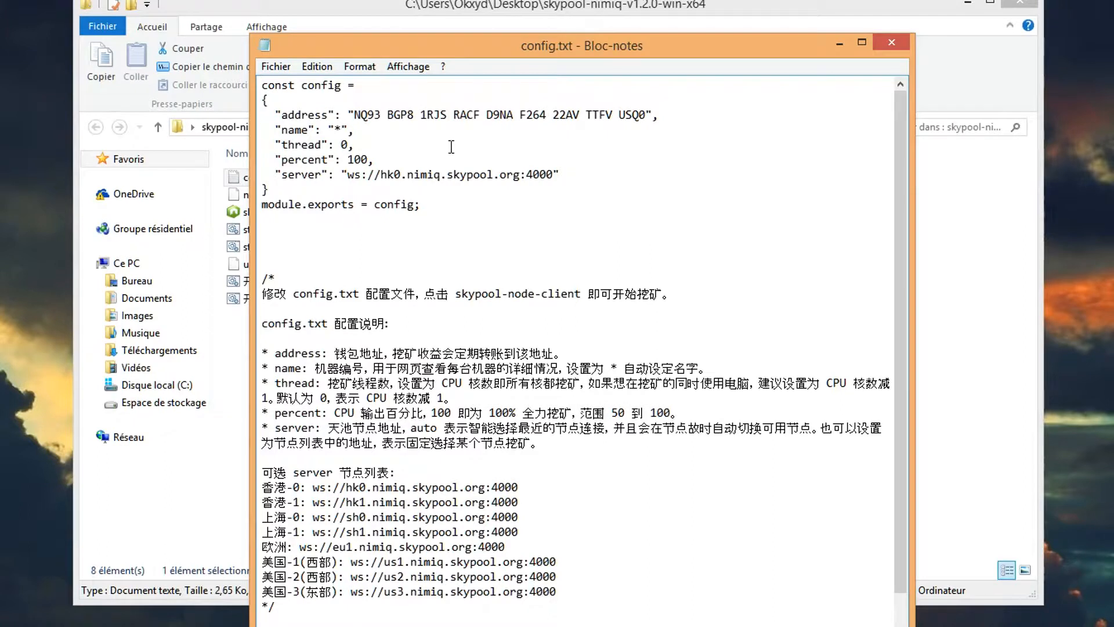
key("BackSpace")
type("nimiqfrance")
- Set thread to 2 and percent to 80 in config.txt
left_click(349, 145)
key("BackSpace")
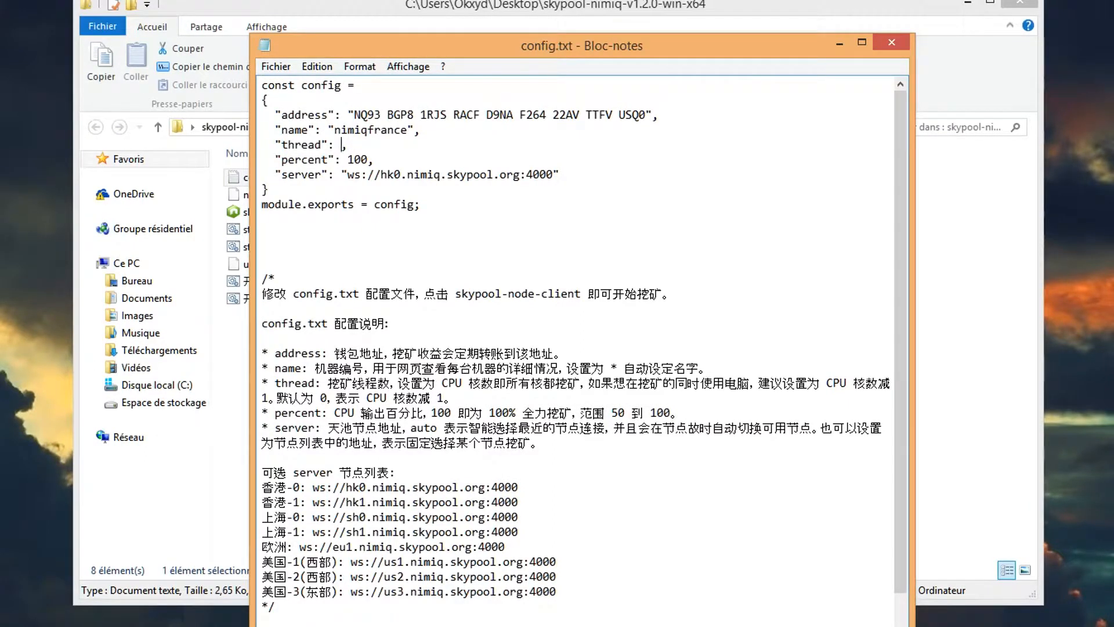
type("2")
left_click(370, 158)
key("BackSpace")
key("BackSpace")
key("BackSpace")
type("80")
- Replace the server address with ws://eu1.nimiq.skypool.org:4000
left_click_drag(381, 174, 394, 174)
left_click(506, 546)
left_click_drag(505, 547, 300, 547)
key("ctrl+c")
left_click_drag(554, 175, 347, 175)
key("ctrl+v")
left_click(479, 283)
scroll(482, 288, "down", 5)
scroll(502, 311, "up", 5)
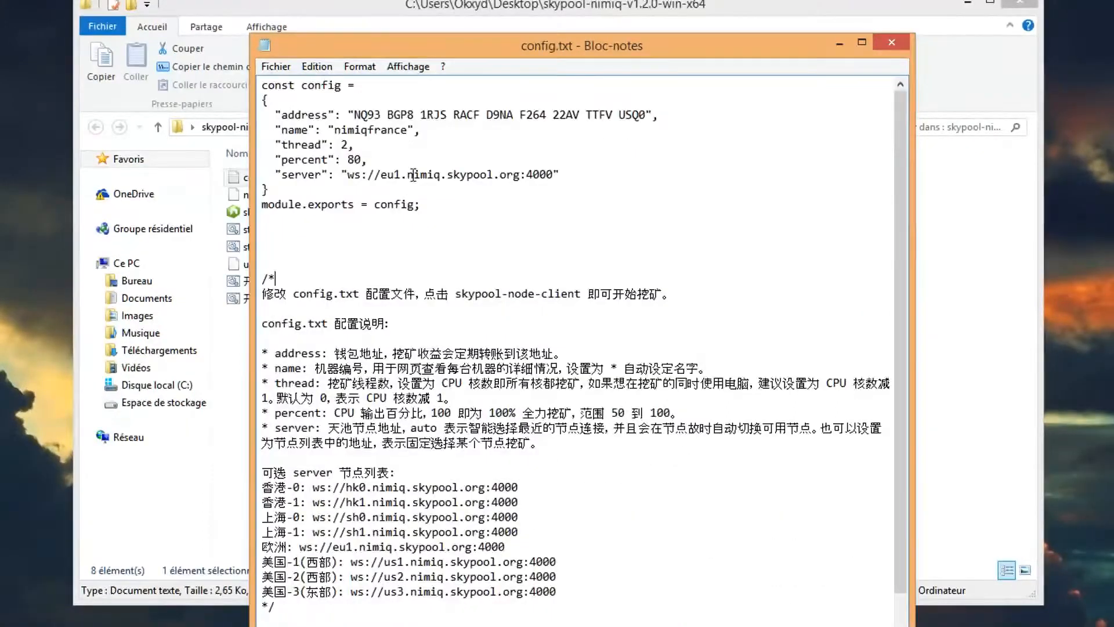
- Save config.txt via Fichier > Enregistrer and close Notepad
left_click(276, 66)
left_click(297, 121)
left_click(894, 35)
- Run skypool-node-client.exe as administrator to start mining
left_click(387, 217)
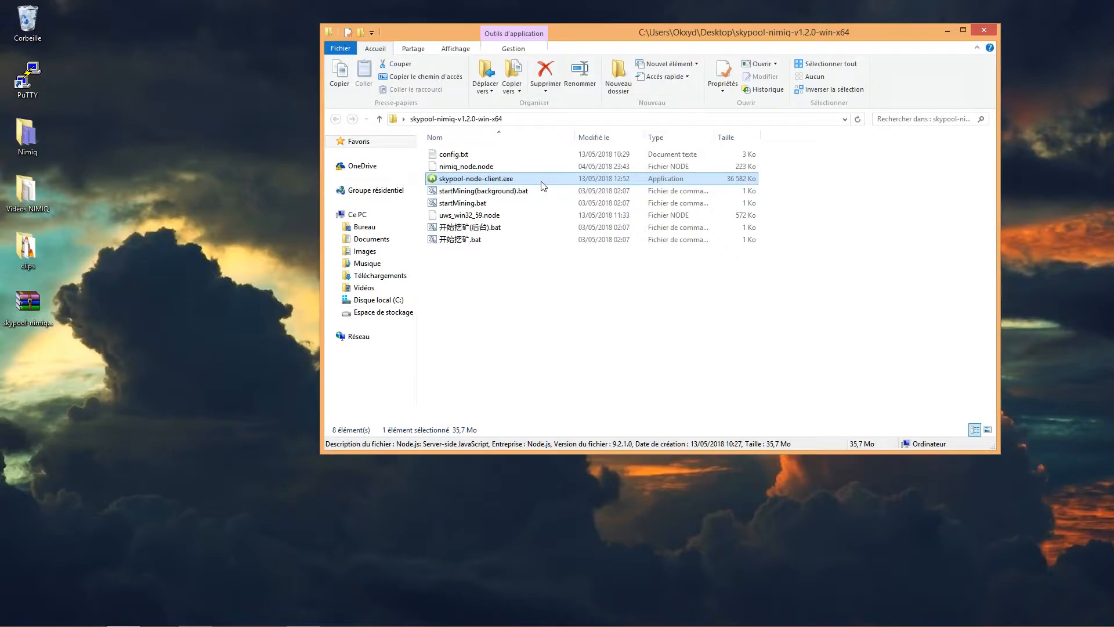
right_click(541, 183)
left_click(551, 199)
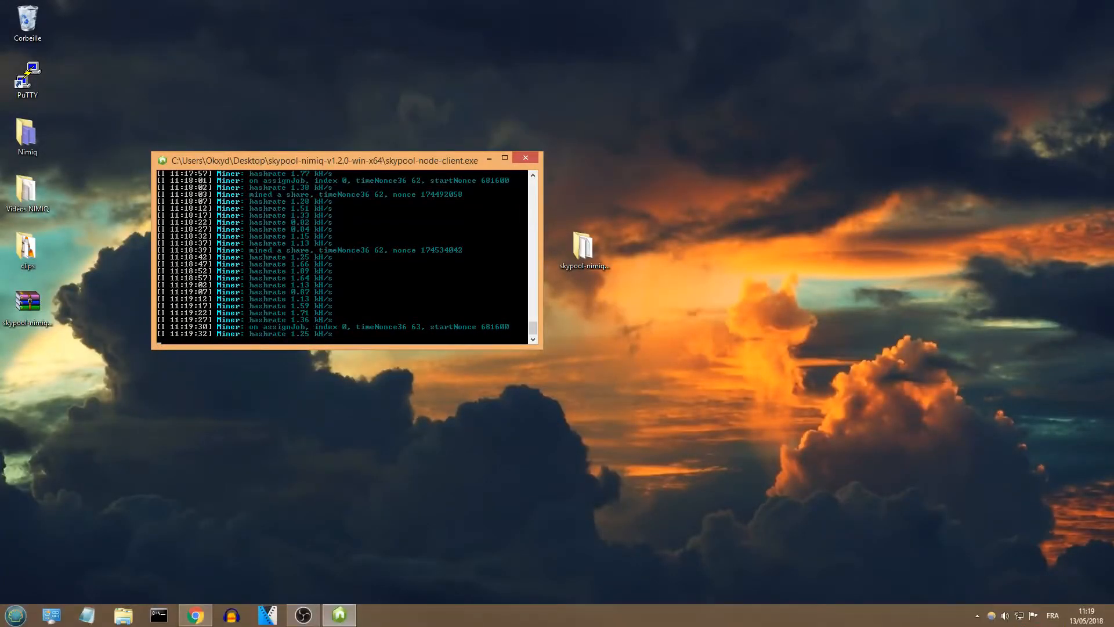
- Return to Skypool and confirm nimiqfrance is online at 2.62 KH/s with 0.10 NIM balance
left_click(206, 615)
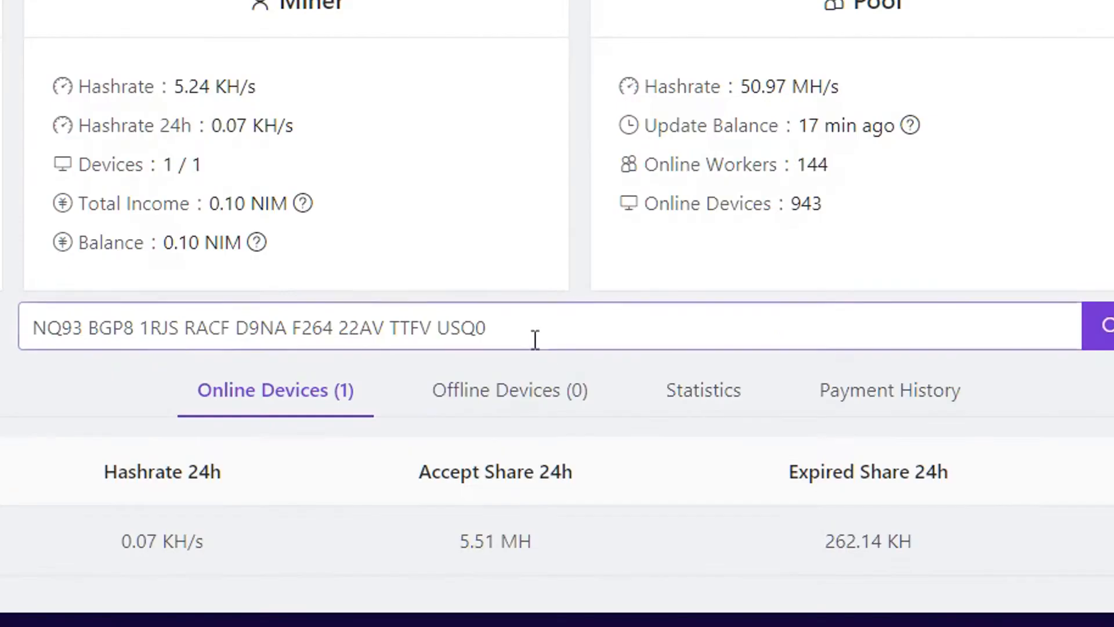
left_click_drag(529, 377, 314, 373)
left_click_drag(78, 329, 25, 326)
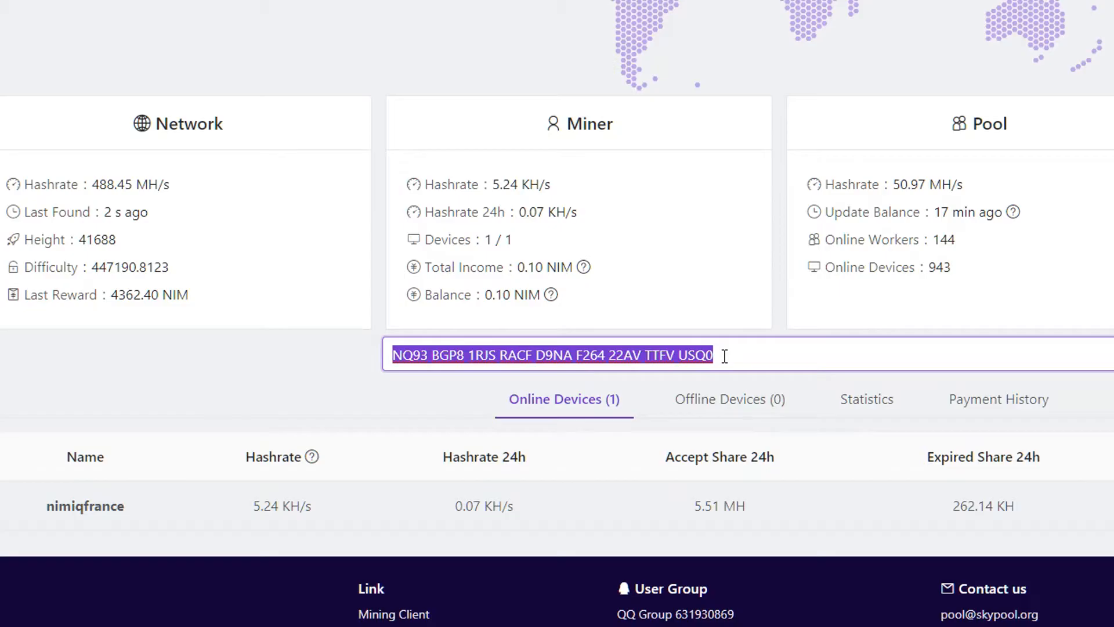
left_click(328, 396)
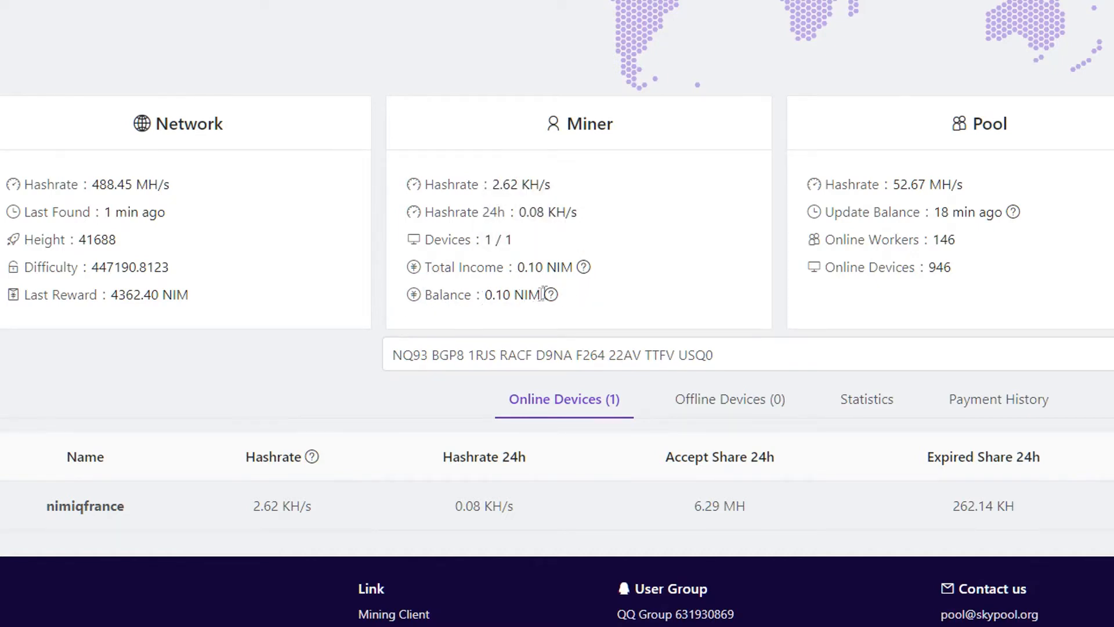
mouse_move(549, 294)
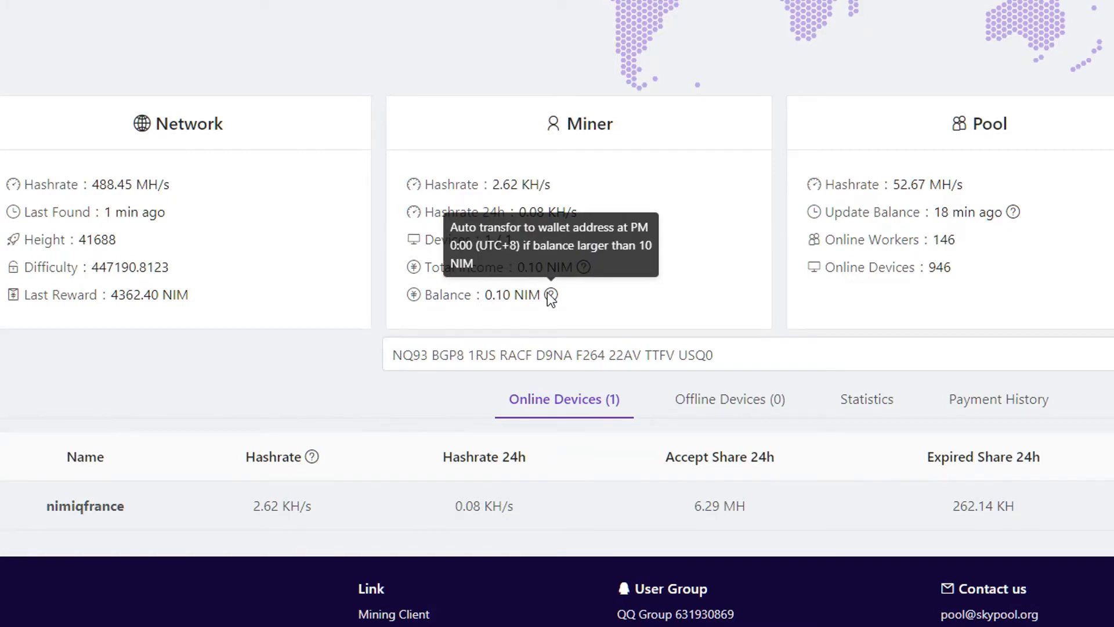